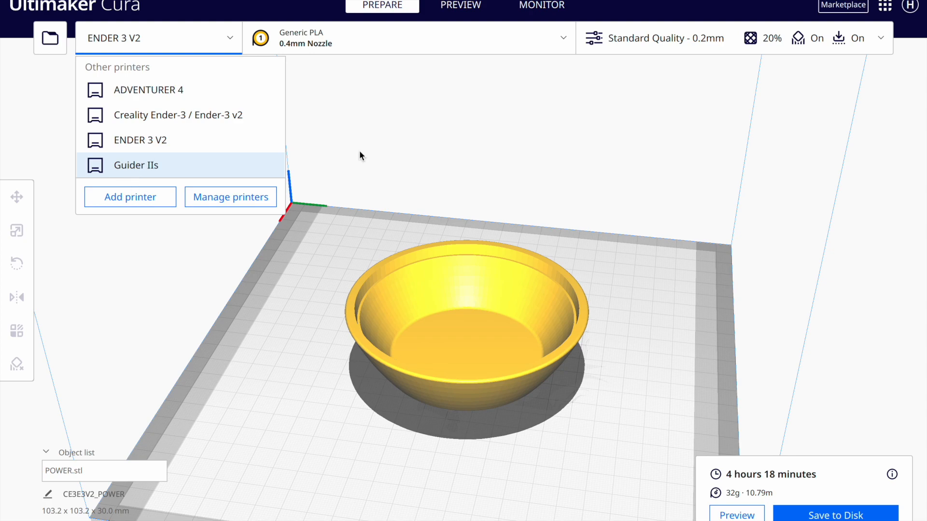
# Step: Switch the active printer between Guider IIs, ENDER 3 V2 and ADVENTURER 4 to compare their build volumes, ending on Guider IIs
pyautogui.click(256, 165)
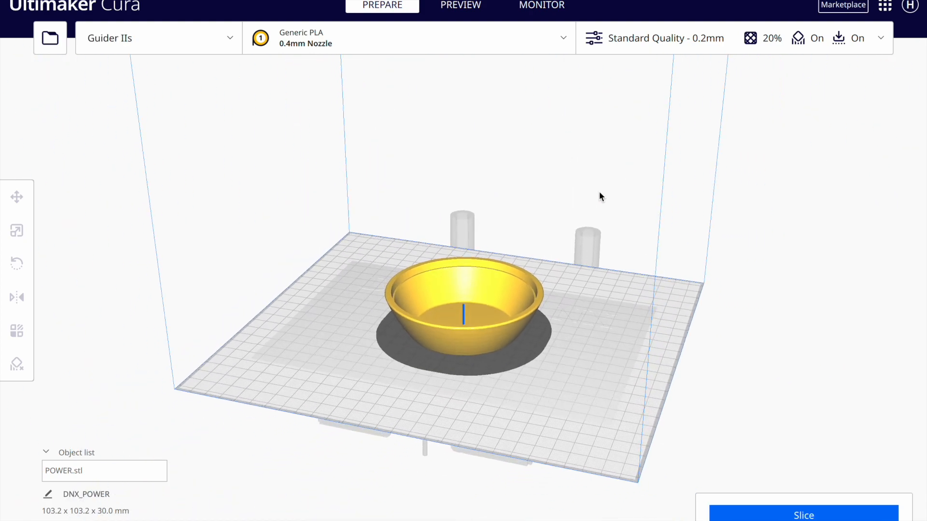
pyautogui.scroll(-5, 661, 255)
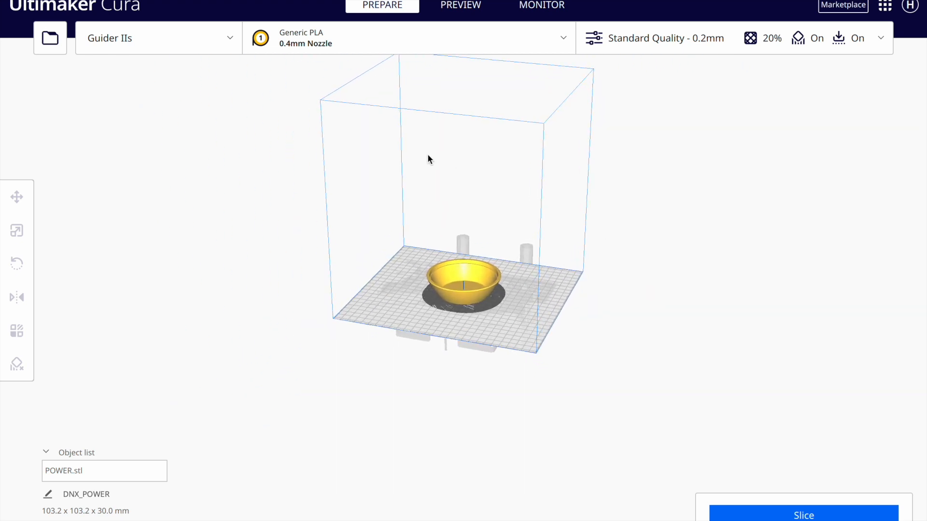
pyautogui.click(157, 38)
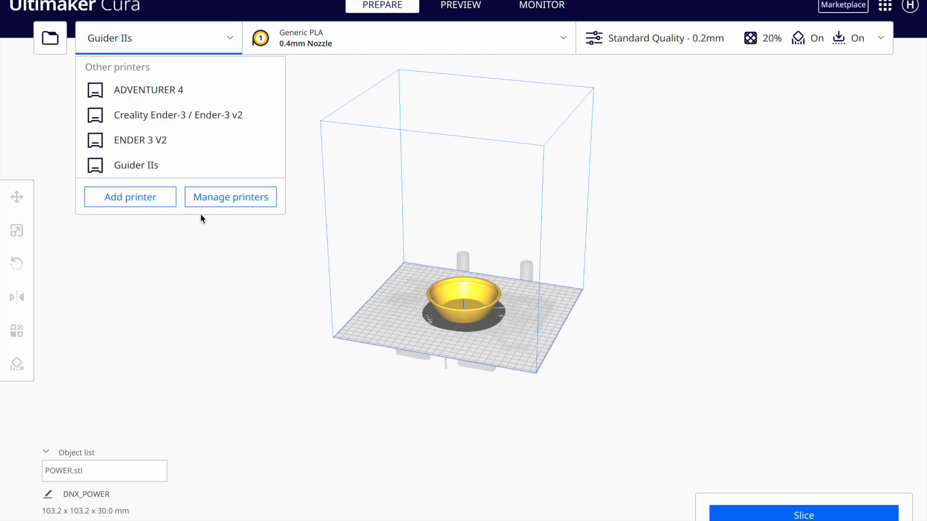
pyautogui.click(162, 140)
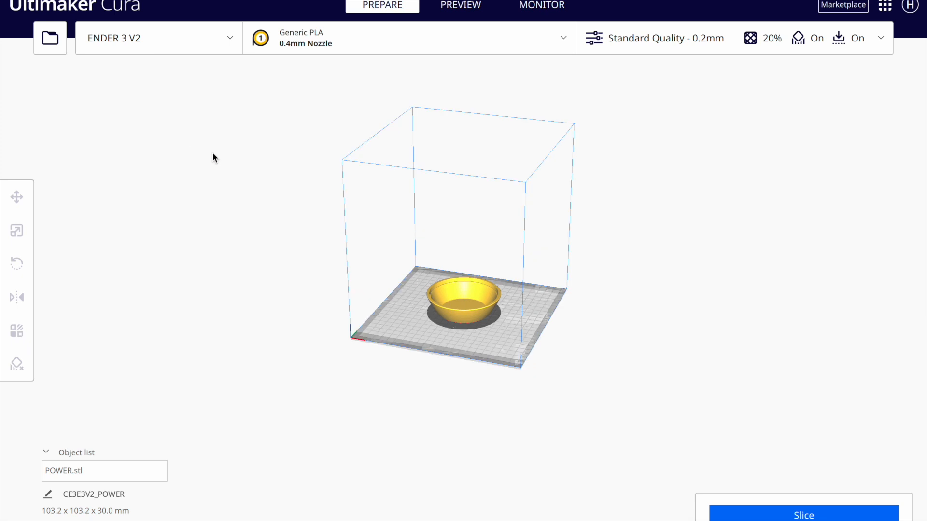
pyautogui.click(189, 46)
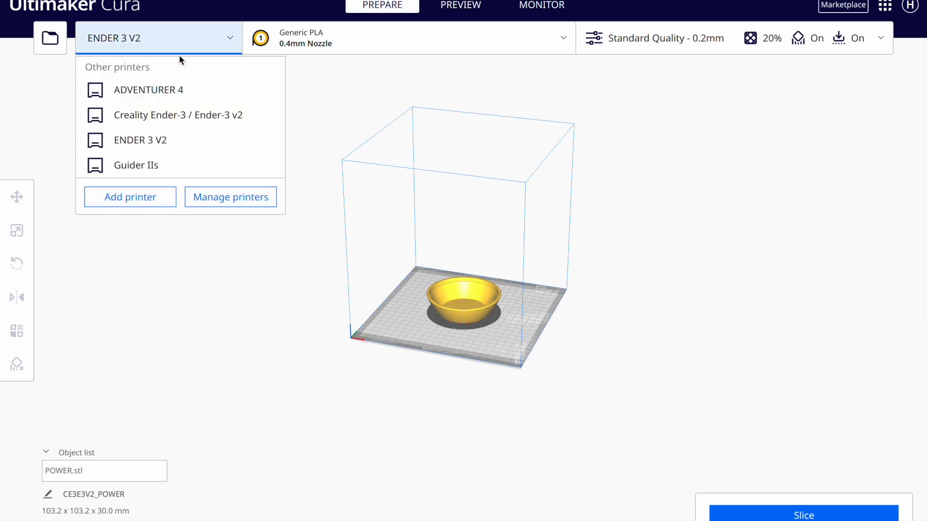
pyautogui.click(142, 92)
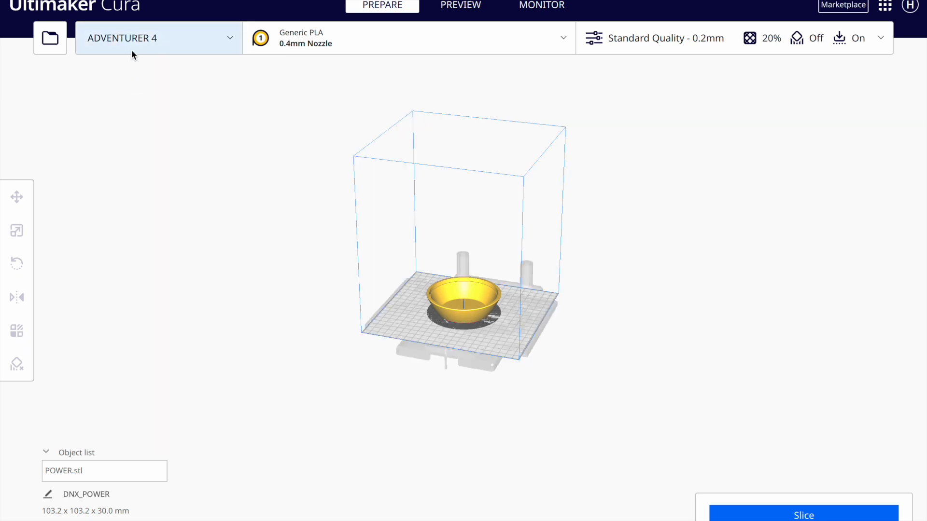
pyautogui.click(140, 40)
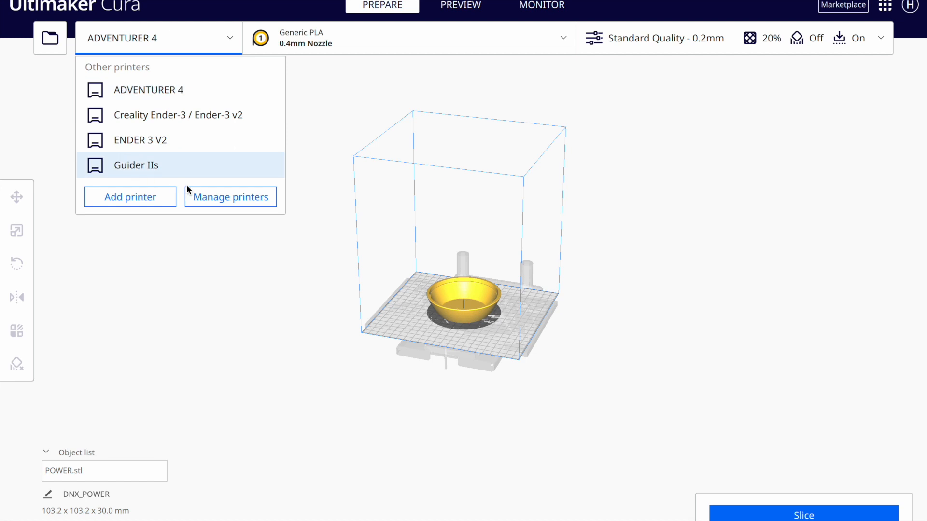
pyautogui.moveTo(327, 189); pyautogui.dragTo(358, 292, button='middle')
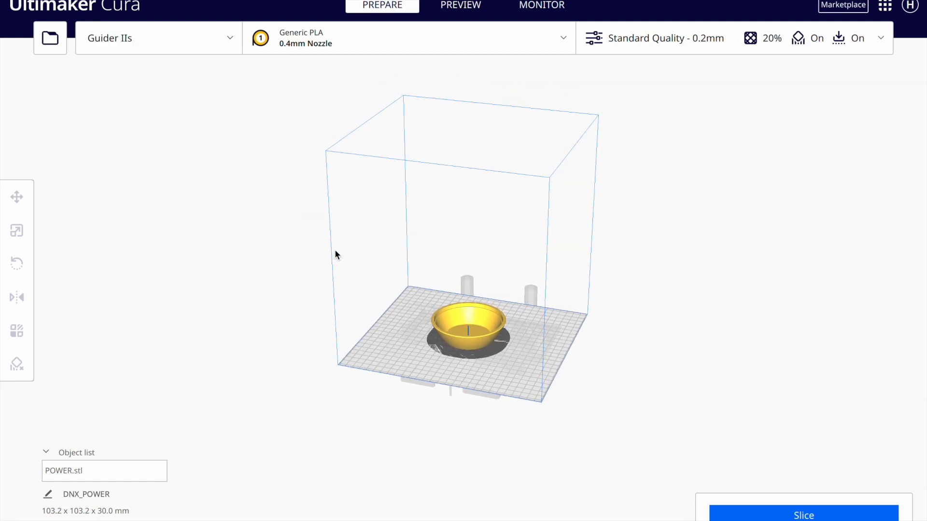
# Step: Start adding a non-networked printer based on the Flashforge Dreamer NX profile and name it GUIDER IIs
pyautogui.click(223, 42)
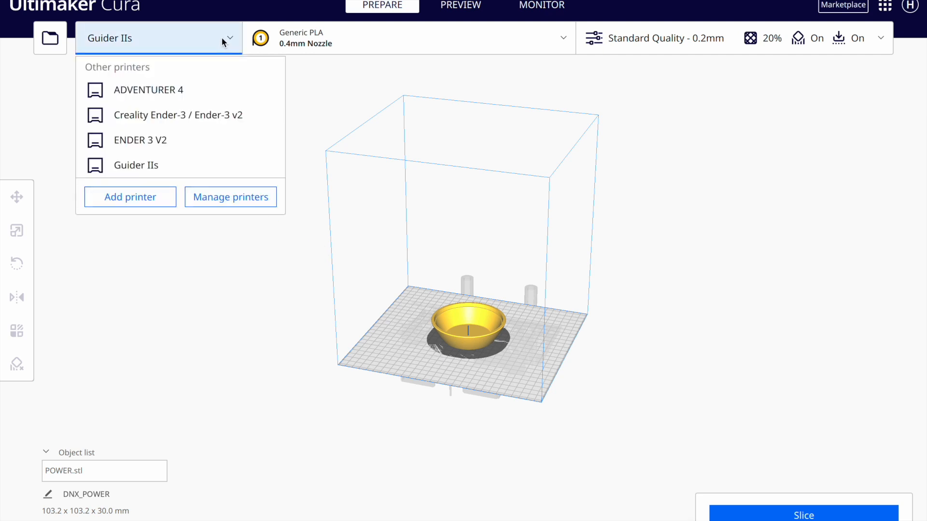
pyautogui.click(131, 203)
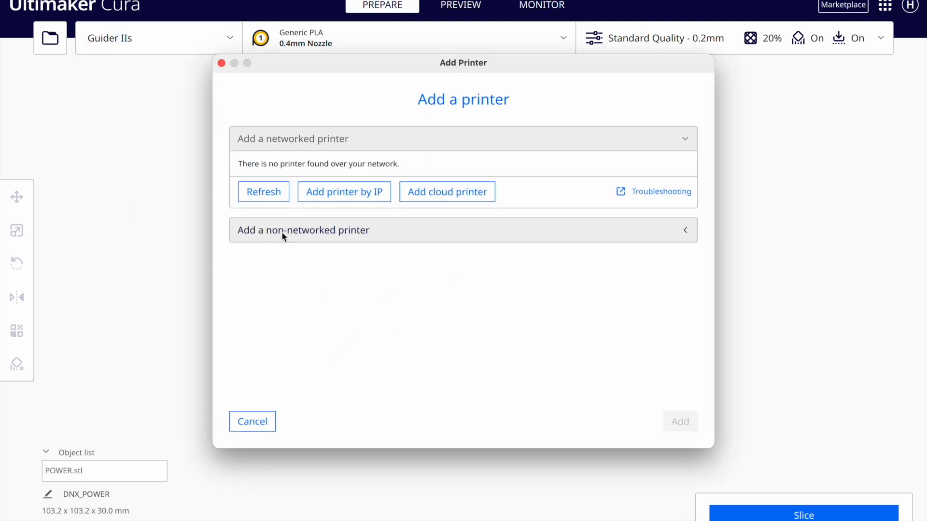
pyautogui.click(283, 231)
pyautogui.scroll(-15, 317, 280)
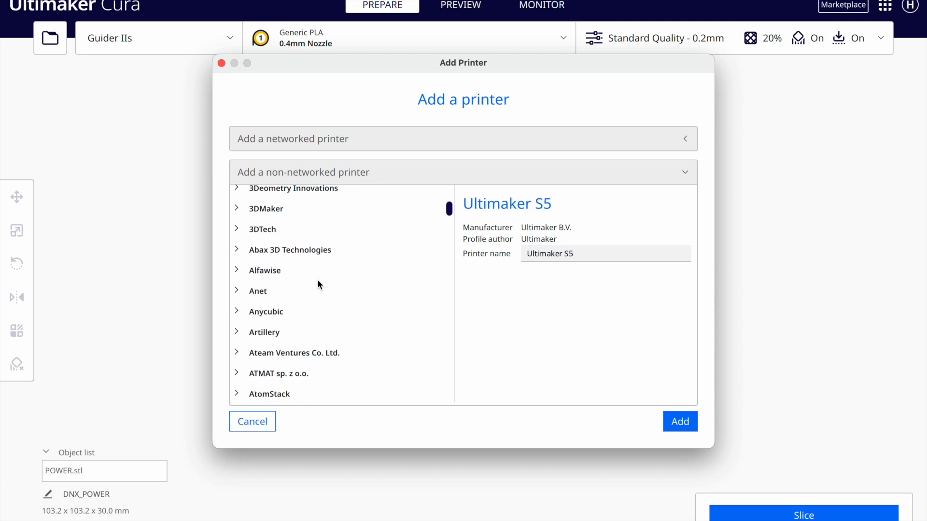
pyautogui.scroll(-10, 318, 281)
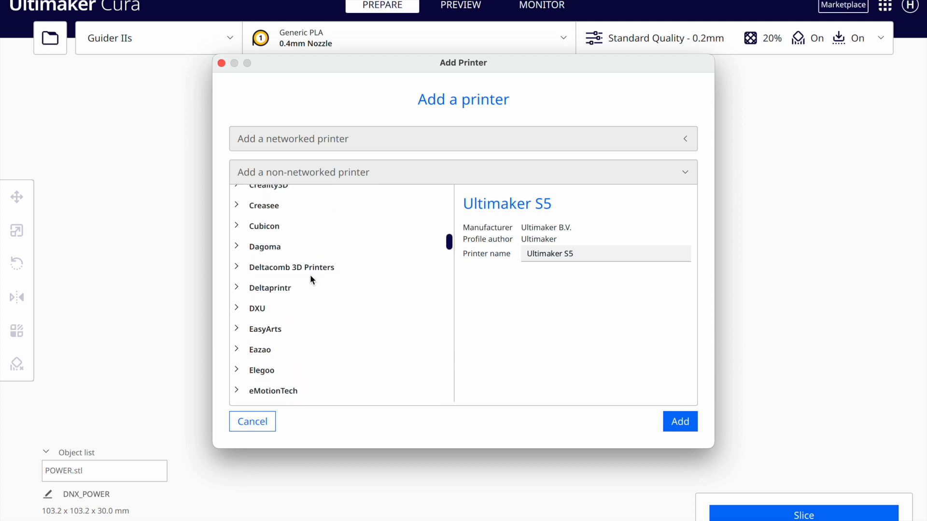
pyautogui.scroll(-3, 309, 280)
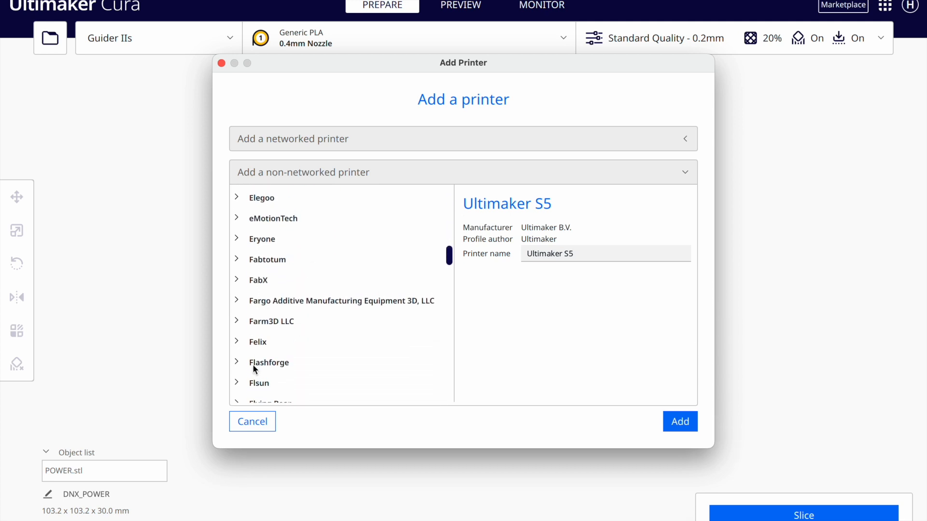
pyautogui.click(253, 364)
pyautogui.scroll(-4, 283, 337)
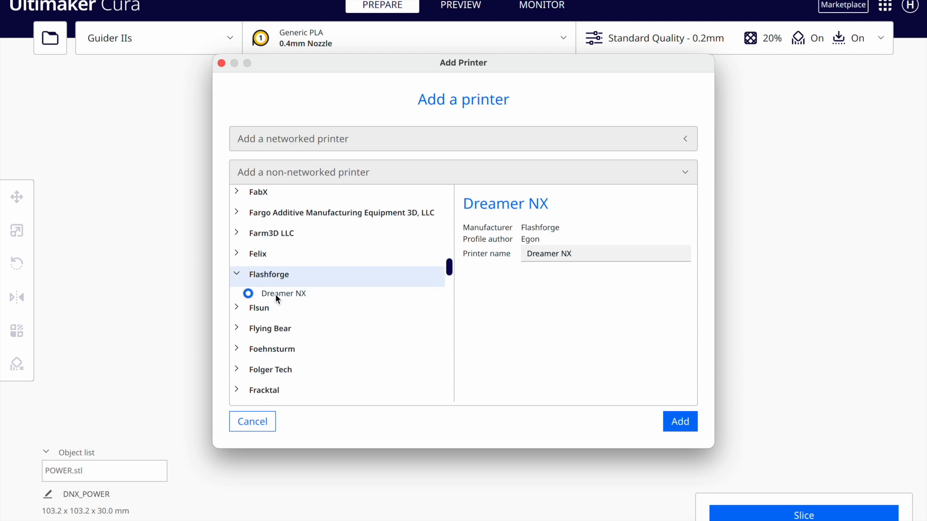
pyautogui.tripleClick(587, 255)
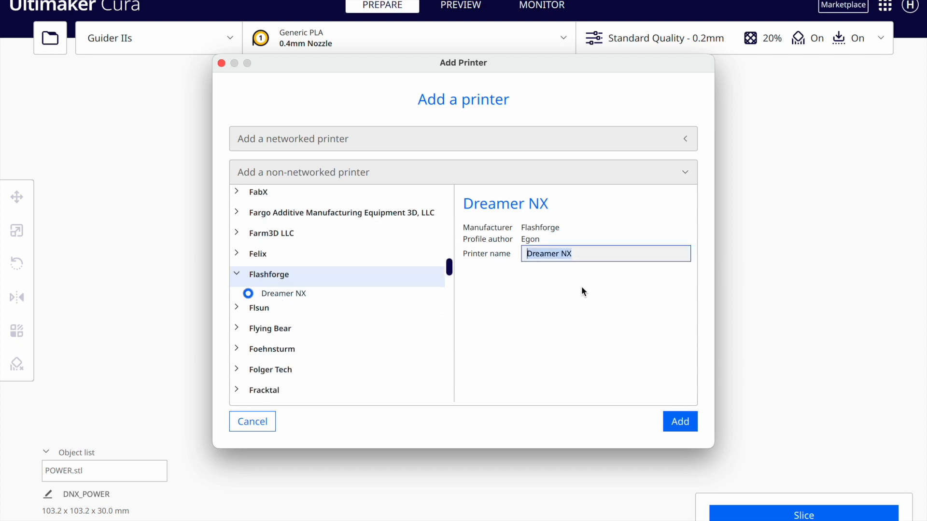
pyautogui.write('GUIDER IIs')
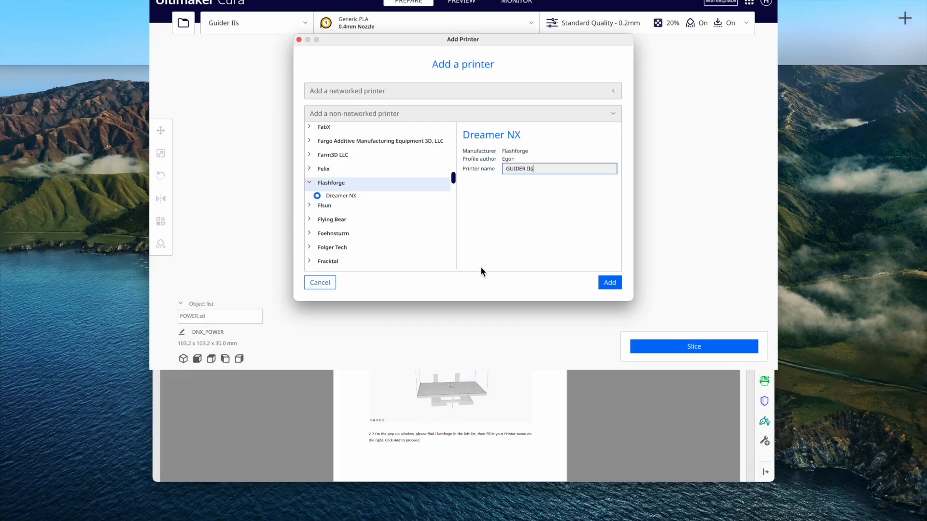
# Step: Switch to the PDF reader, open the Guider IIs setup guide and read through to its printer and printhead settings table
pyautogui.click(531, 454)
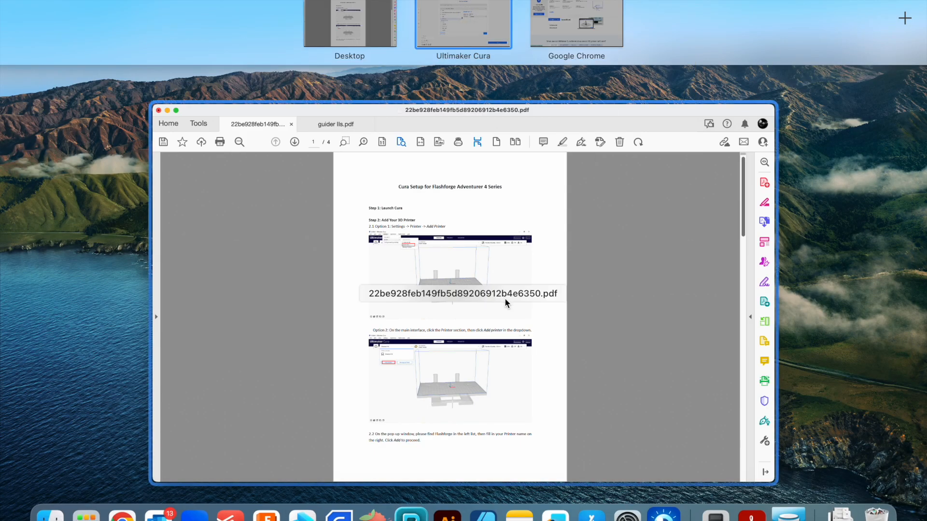
pyautogui.hotkey('ctrl', 'Tab')
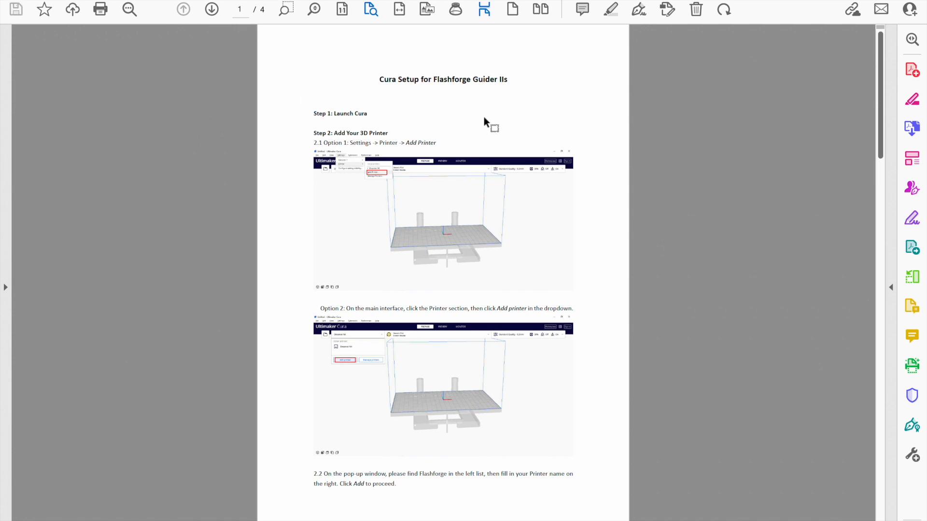
pyautogui.click(313, 11)
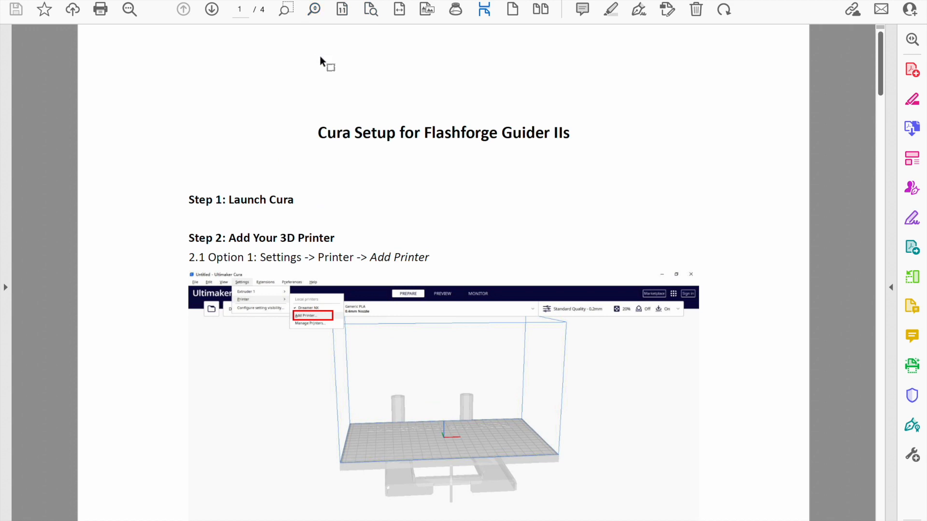
pyautogui.scroll(-4, 272, 221)
pyautogui.scroll(-3, 273, 220)
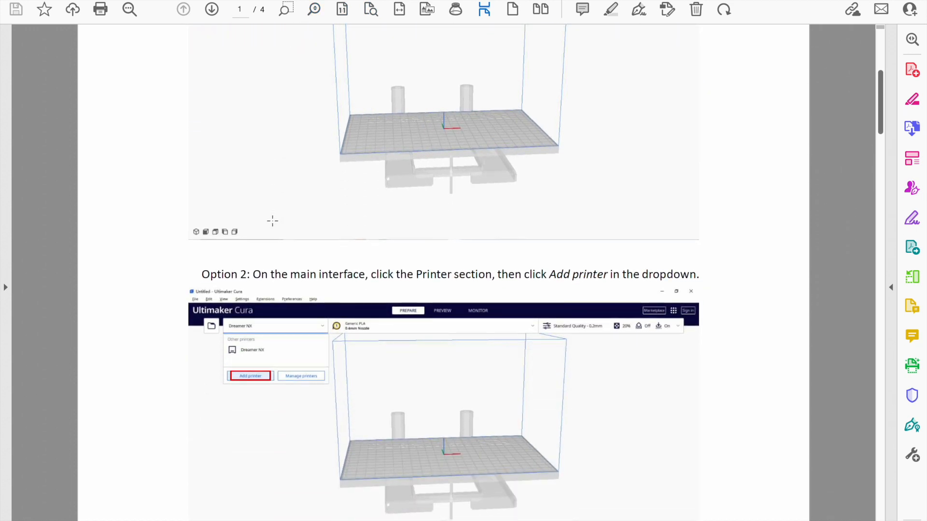
pyautogui.scroll(-5, 304, 267)
pyautogui.scroll(-10, 304, 267)
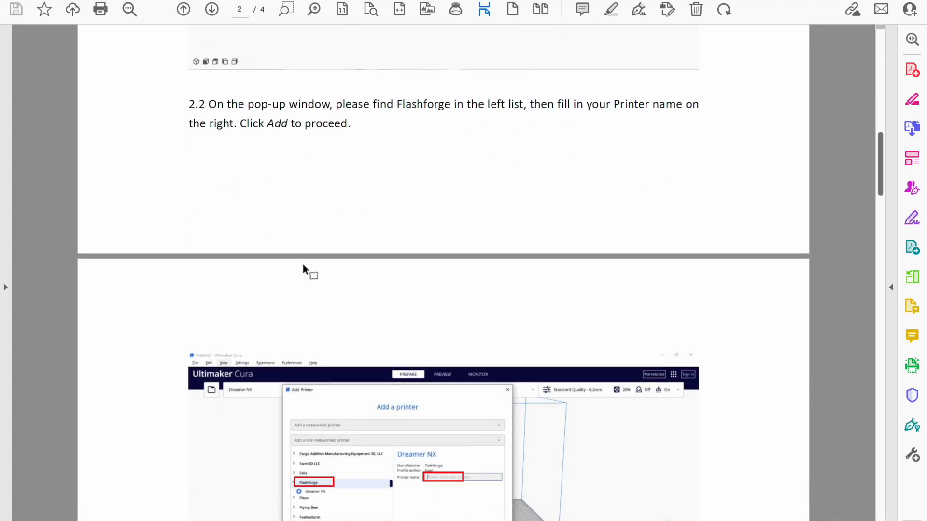
pyautogui.scroll(-4, 449, 214)
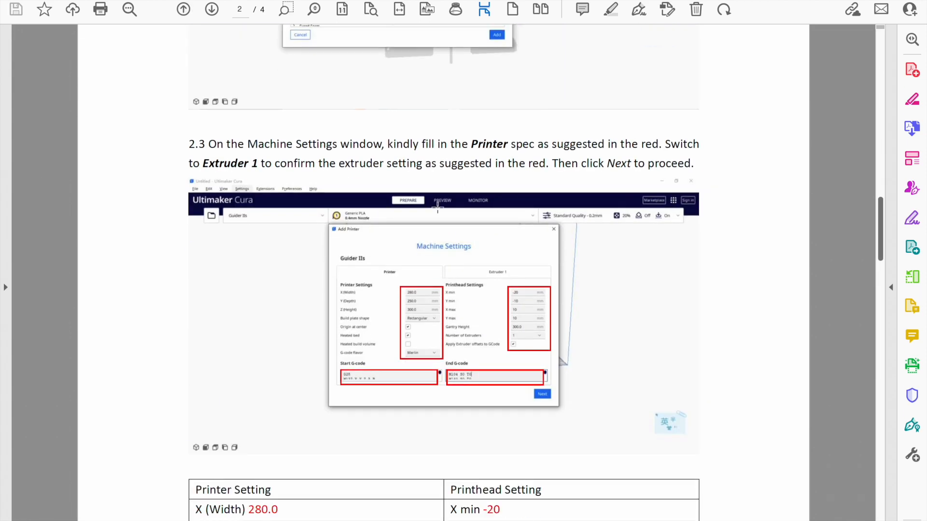
pyautogui.scroll(-4, 459, 220)
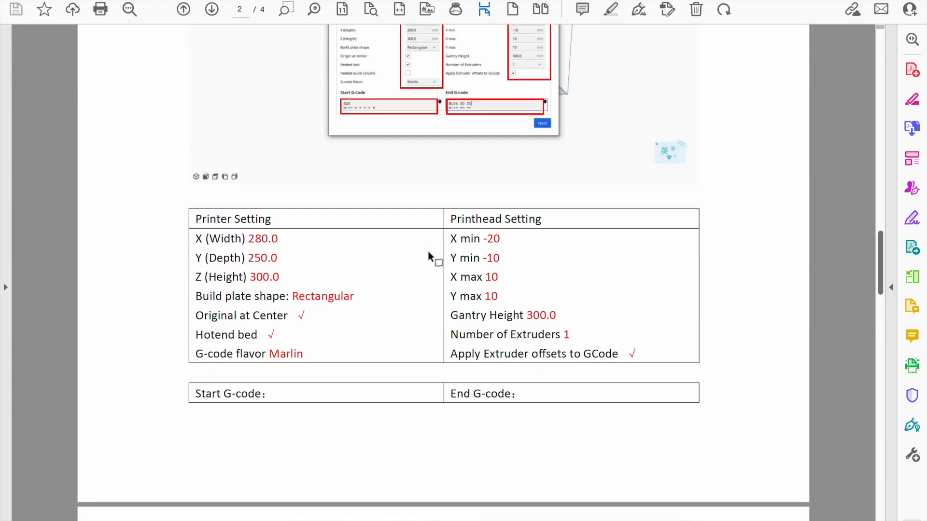
# Step: Return to Cura, change the new printer's name to GUIDER IIsb and add the printer
pyautogui.hotkey('ctrl', 'Left')
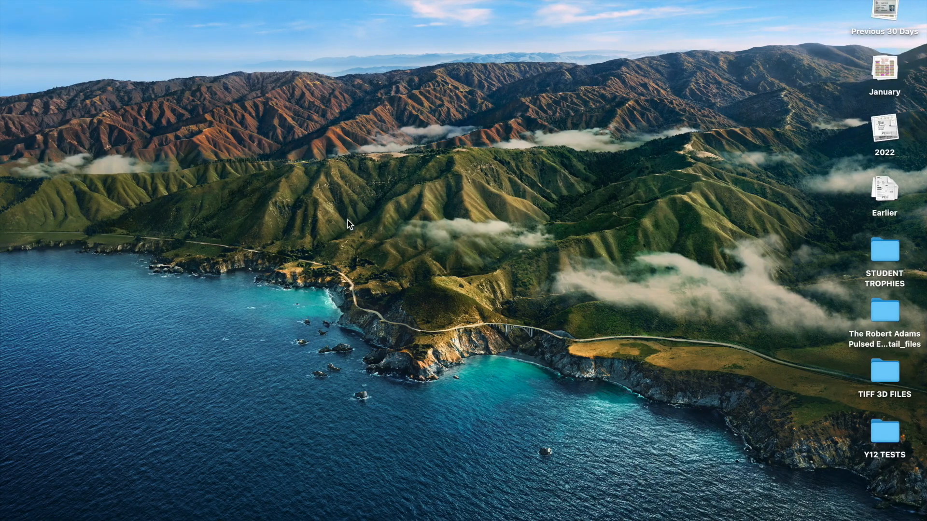
pyautogui.hotkey('ctrl', 'Right')
pyautogui.hotkey('ctrl', 'Right')
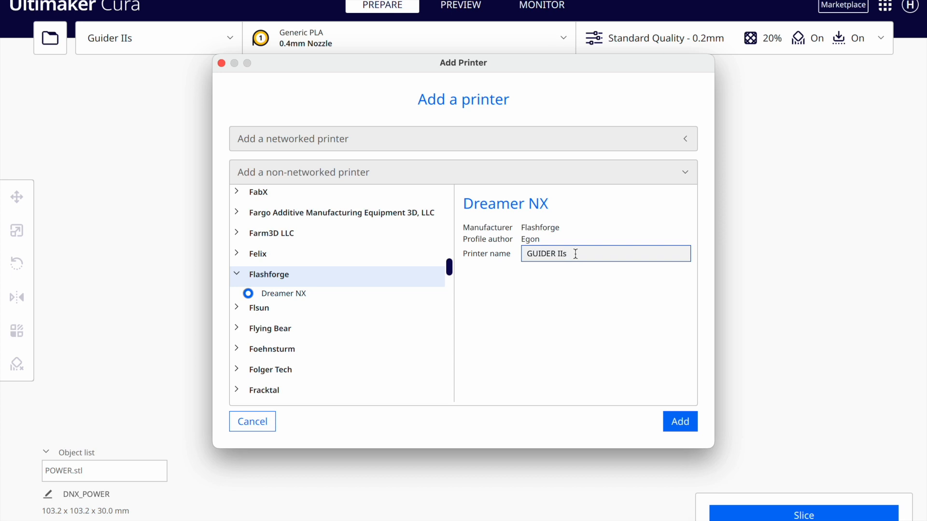
pyautogui.click(668, 423)
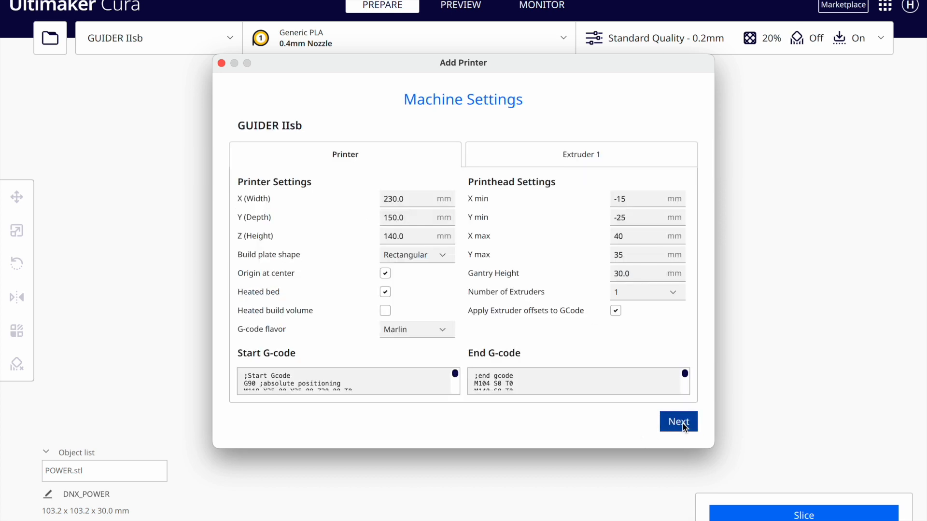
# Step: Copy the X (Width) value from the setup guide and set the new printer's width to 280.0 mm
pyautogui.hotkey('ctrl', 'Right')
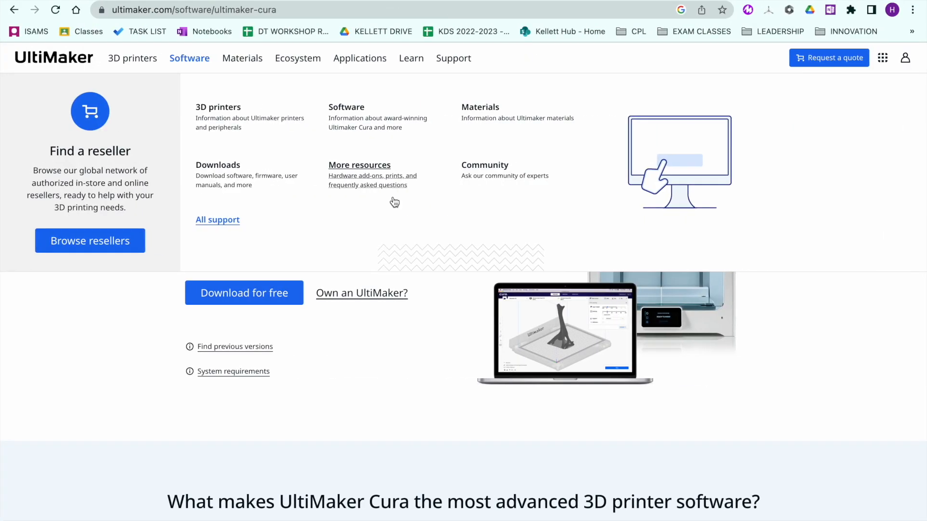
pyautogui.hotkey('ctrl', 'Left')
pyautogui.hotkey('ctrl', 'Left')
pyautogui.moveTo(280, 238); pyautogui.dragTo(248, 239)
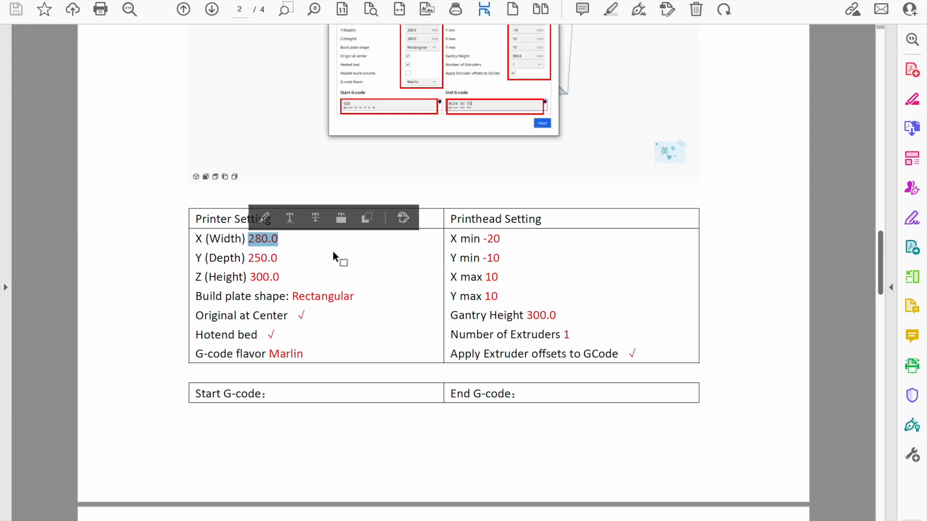
pyautogui.hotkey('ctrl', 'Right')
pyautogui.moveTo(409, 198); pyautogui.dragTo(370, 198)
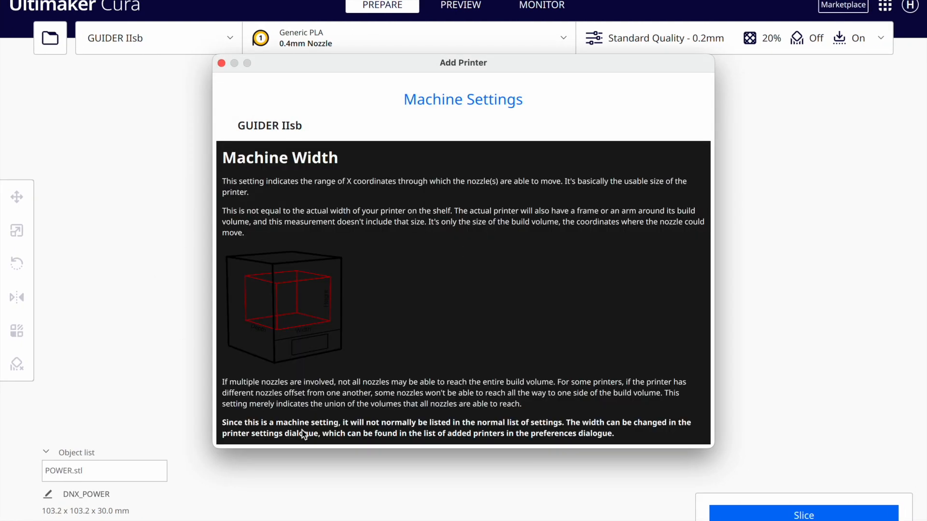
pyautogui.click(326, 108)
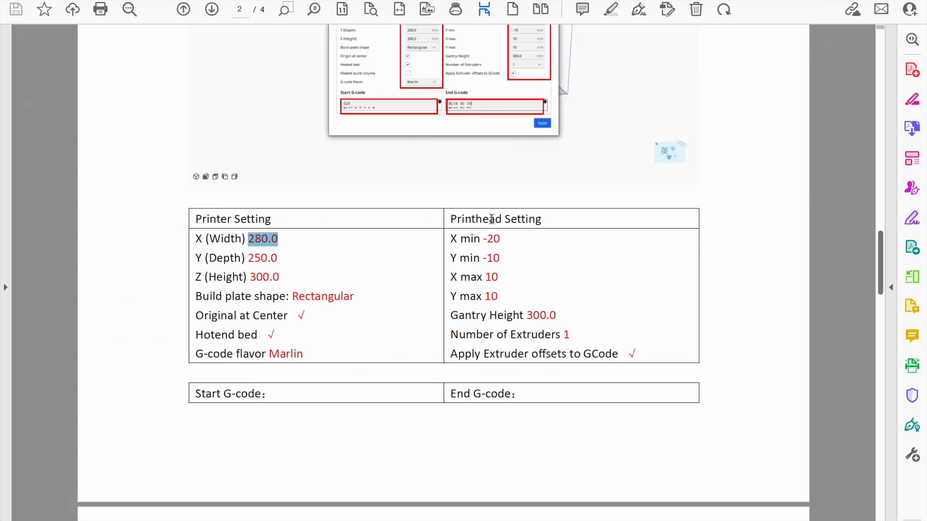
# Step: Copy the Y (Depth) value from the setup guide and set the new printer's depth to 250.0 mm
pyautogui.click(256, 259)
pyautogui.moveTo(291, 261); pyautogui.dragTo(249, 263)
pyautogui.hotkey('ctrl', 'c')
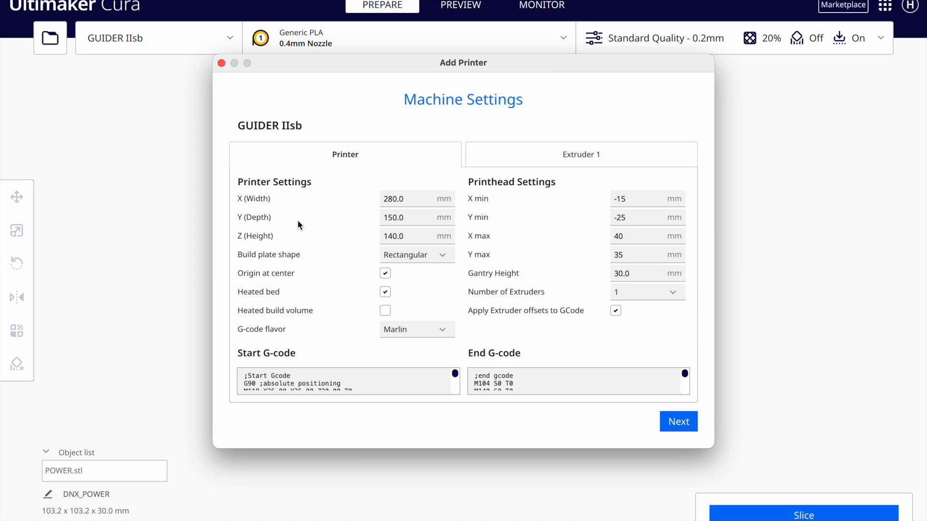
pyautogui.click(410, 206)
pyautogui.press('Tab')
pyautogui.hotkey('ctrl', 'v')
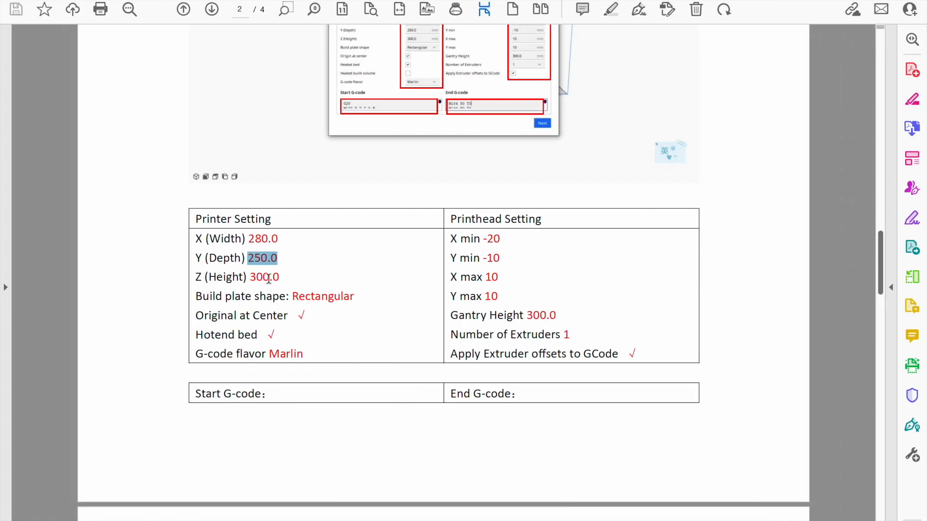
# Step: Copy the Z (Height) value from the setup guide and set the new printer's height to 300.0 mm
pyautogui.moveTo(282, 277)
pyautogui.mouseDown()
pyautogui.moveTo(243, 272)
pyautogui.moveTo(252, 277)
pyautogui.mouseUp()
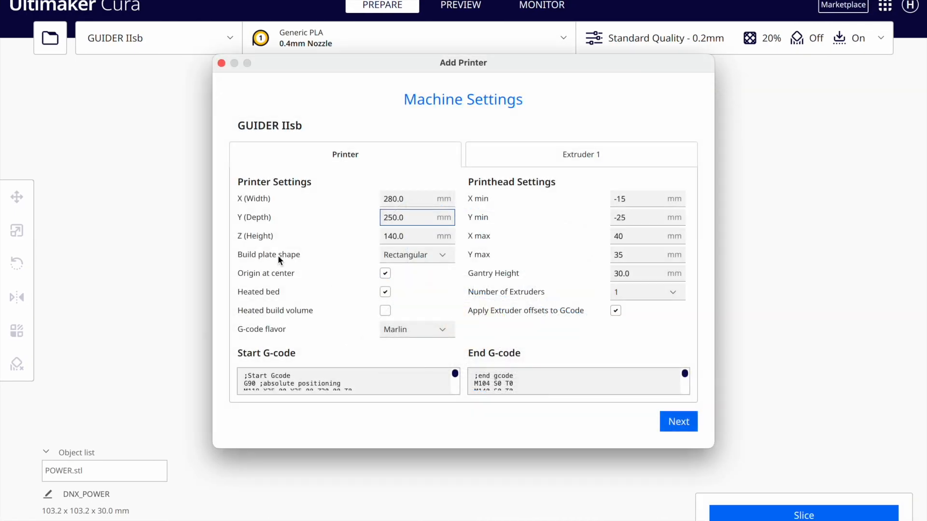
pyautogui.press('Tab')
pyautogui.write('300.0')
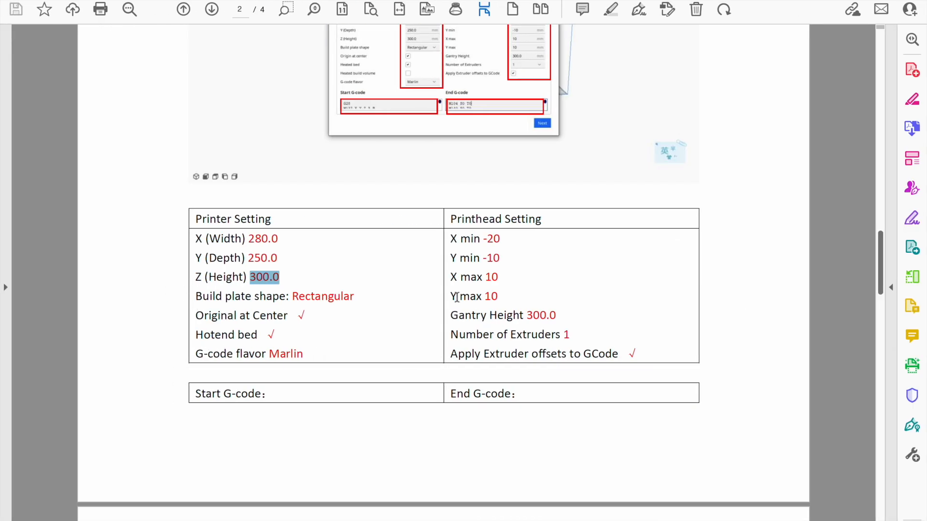
# Step: Copy the X min value from the setup guide and set the new printer's X min to -20 mm
pyautogui.scroll(-4, 451, 292)
pyautogui.scroll(3, 457, 301)
pyautogui.scroll(1, 455, 297)
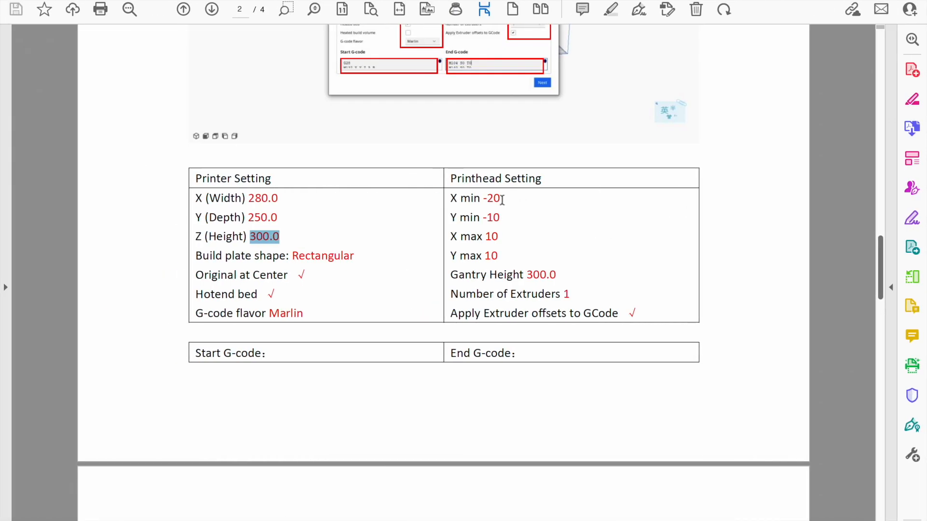
pyautogui.moveTo(502, 199); pyautogui.dragTo(483, 199)
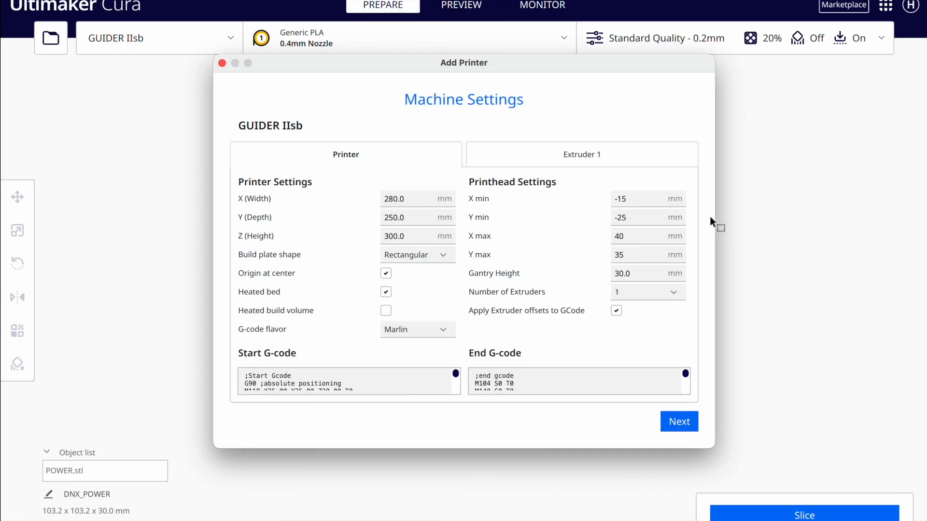
pyautogui.click(649, 201)
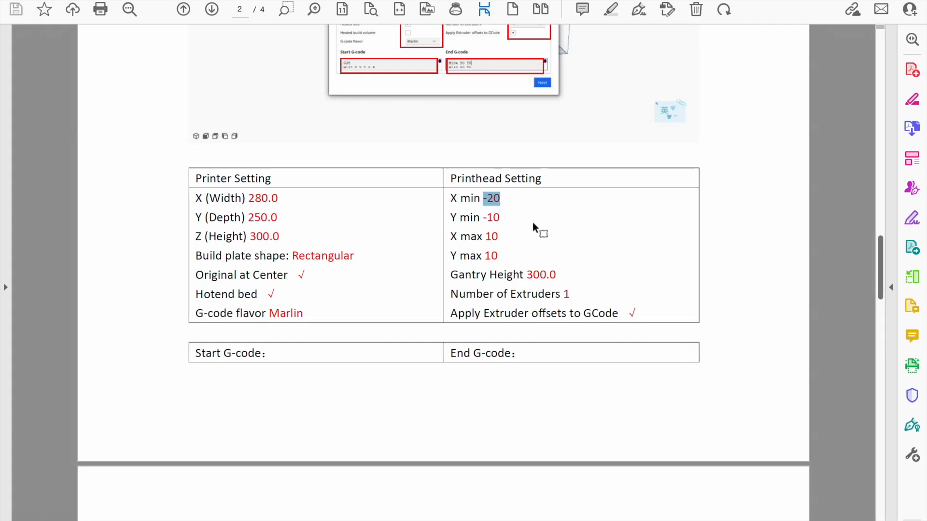
# Step: Try to copy the Y min value of -10 from the setup guide into the new printer's Y min setting
pyautogui.moveTo(363, 216); pyautogui.dragTo(331, 218)
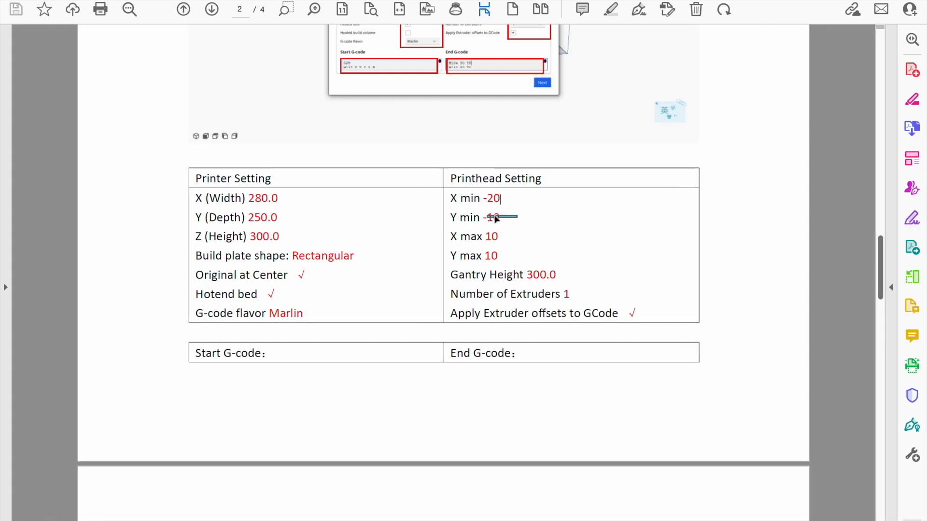
pyautogui.moveTo(500, 223); pyautogui.dragTo(488, 207)
pyautogui.hotkey('ctrl', 'c')
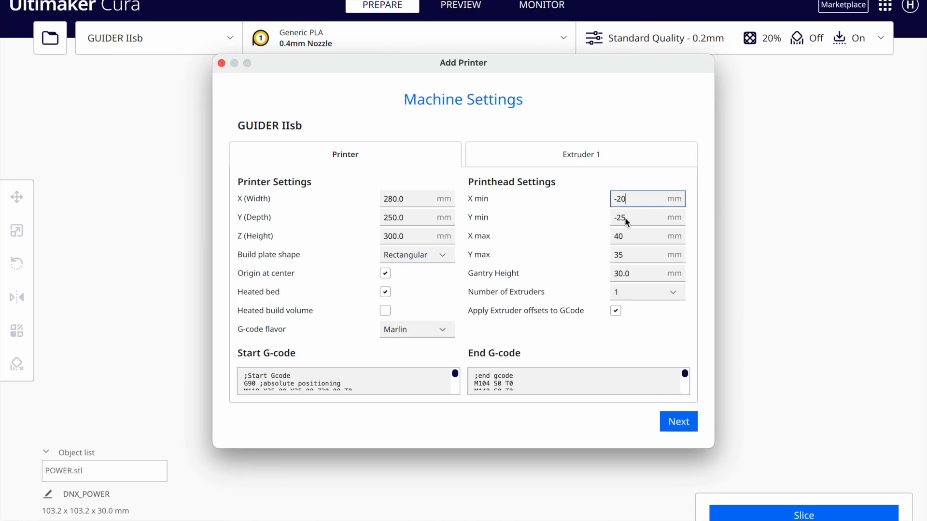
pyautogui.click(621, 218)
pyautogui.hotkey('ctrl', 'a')
pyautogui.hotkey('ctrl', 'v')
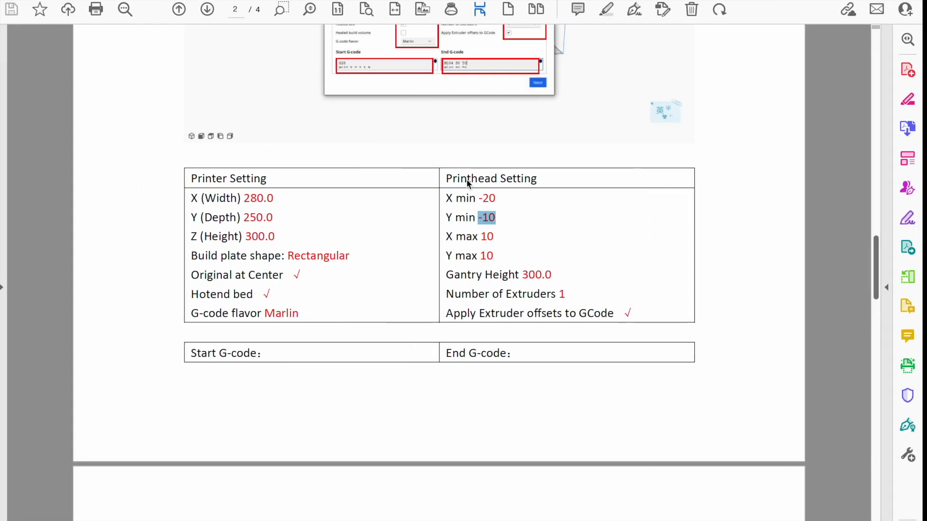
# Step: Copy the X max and Y max values from the setup guide and set both printhead settings to 10 mm
pyautogui.doubleClick(483, 236)
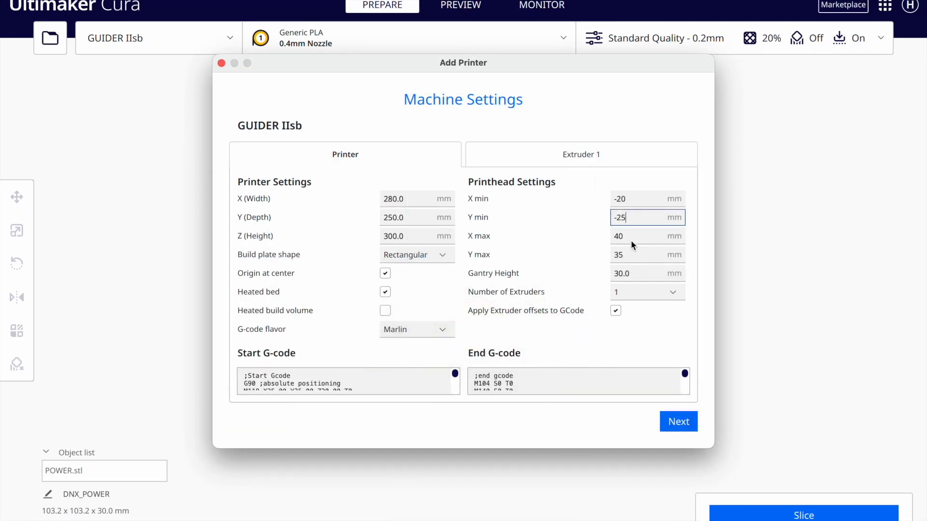
pyautogui.click(626, 235)
pyautogui.write('10')
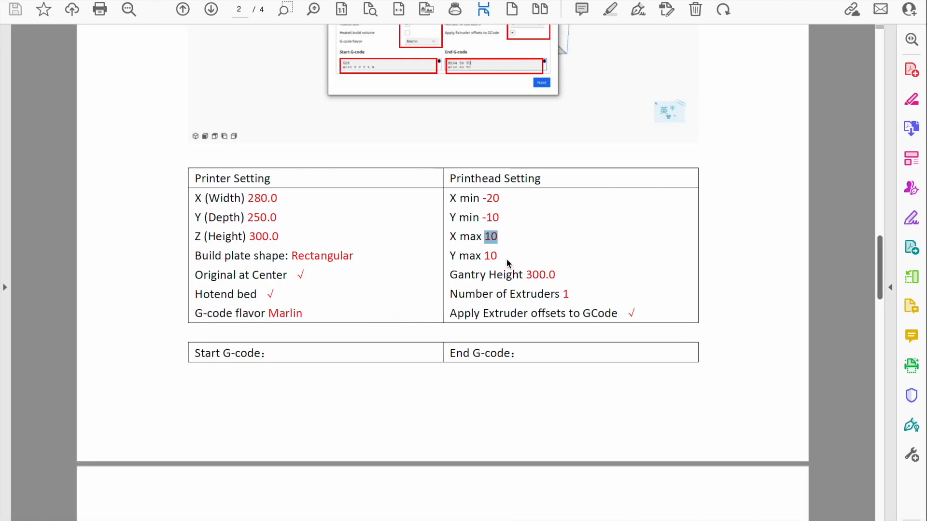
pyautogui.doubleClick(491, 256)
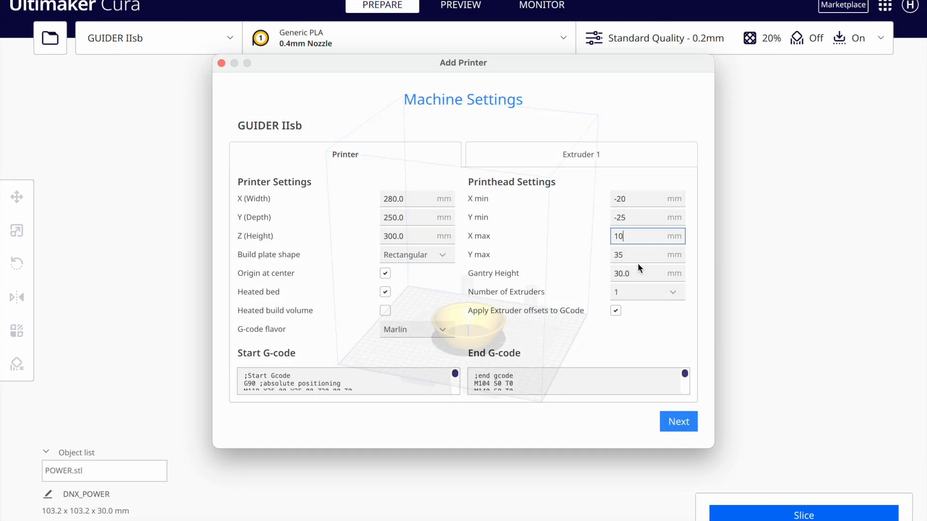
pyautogui.click(620, 254)
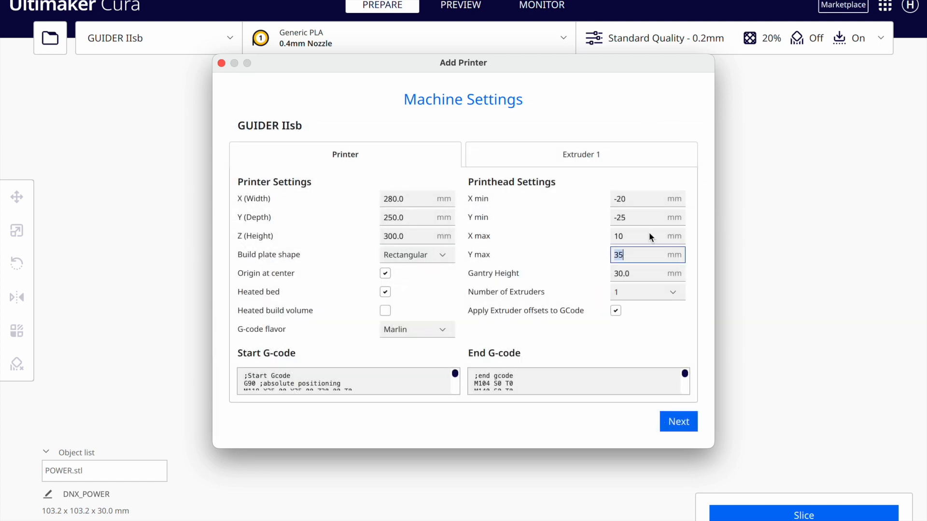
pyautogui.write('10')
# Step: Copy the Gantry Height value from the setup guide and set the new printer's gantry height to 300.0 mm
pyautogui.hotkey('alt', 'Tab')
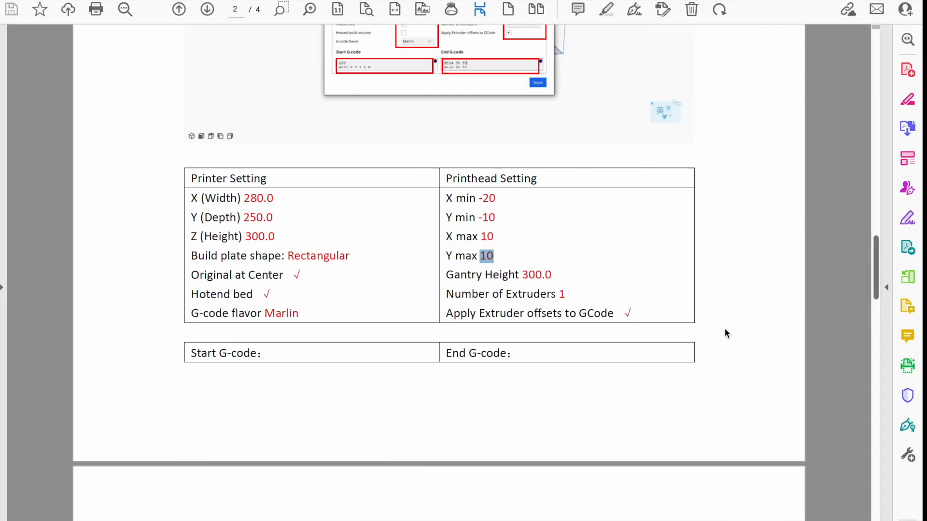
pyautogui.moveTo(556, 275); pyautogui.dragTo(528, 277)
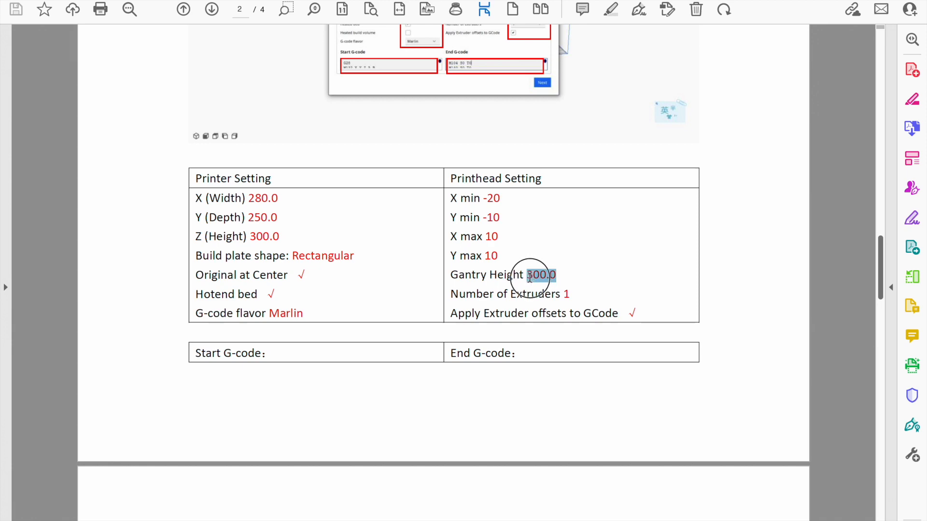
pyautogui.hotkey('alt', 'Tab')
pyautogui.click(629, 273)
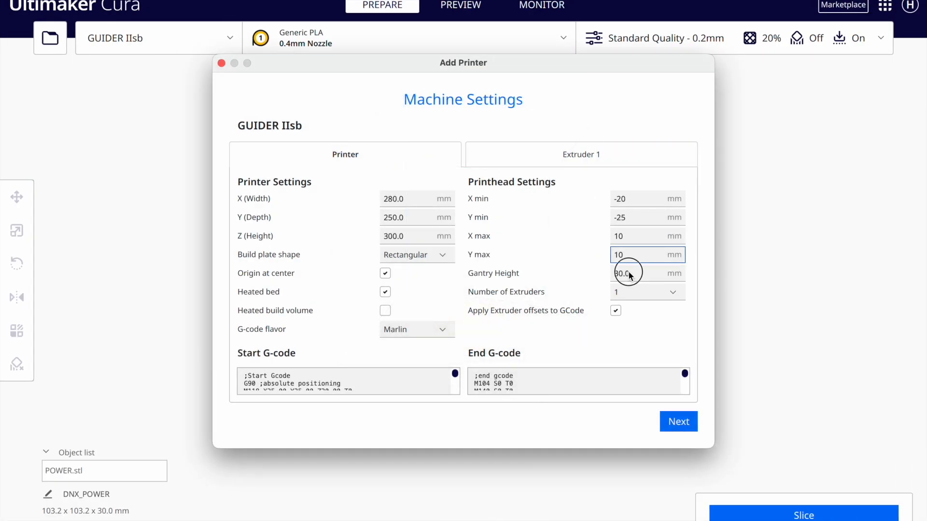
pyautogui.moveTo(621, 273)
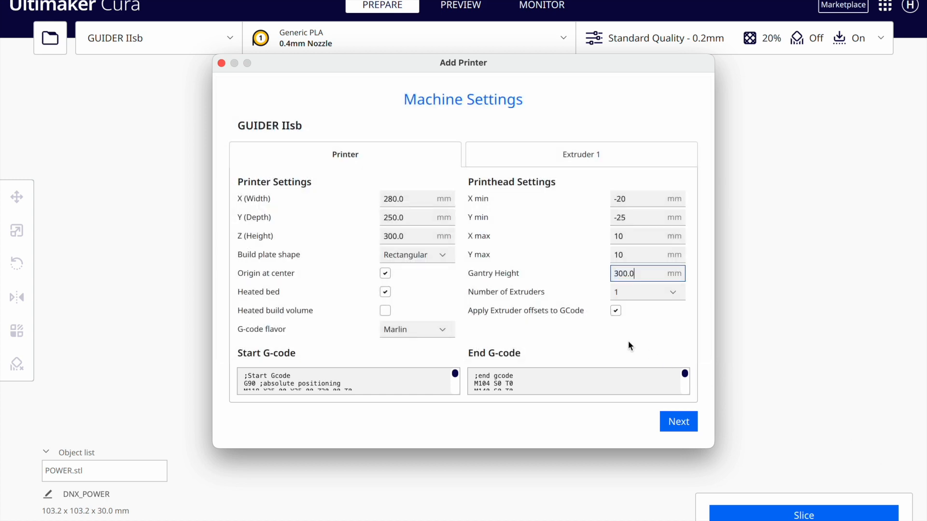
# Step: Copy the start G-code block, G28 through M651 S255, from the setup guide and replace the new printer's Start G-code with it
pyautogui.hotkey('ctrl', 'Left')
pyautogui.scroll(-5, 349, 326)
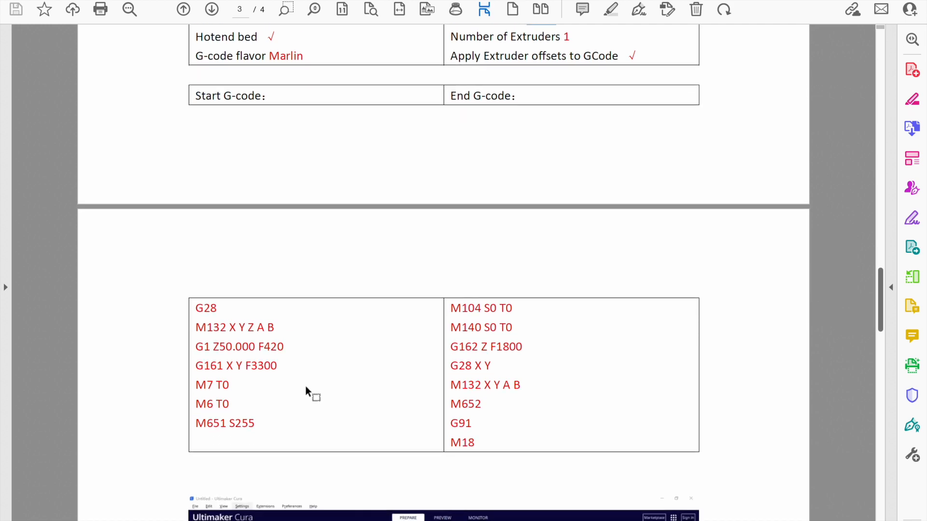
pyautogui.moveTo(255, 426); pyautogui.dragTo(192, 305)
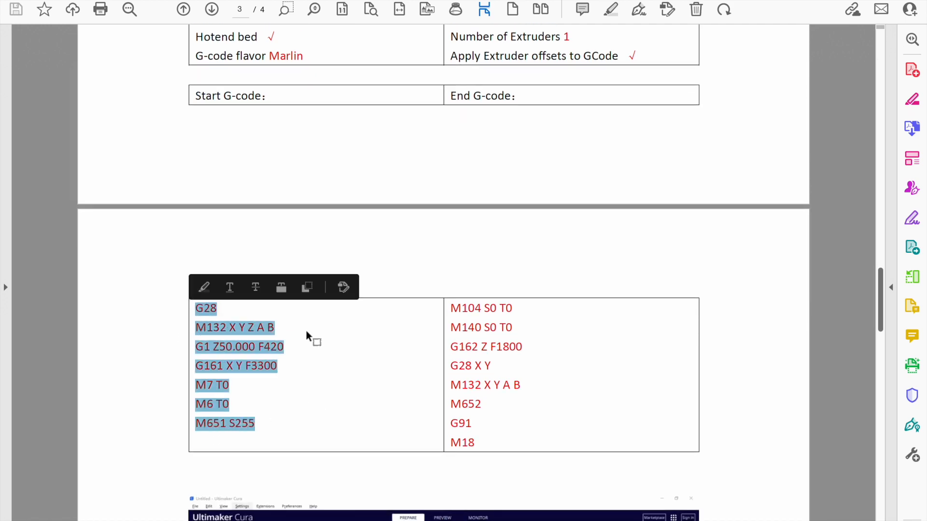
pyautogui.hotkey('ctrl', 'Left')
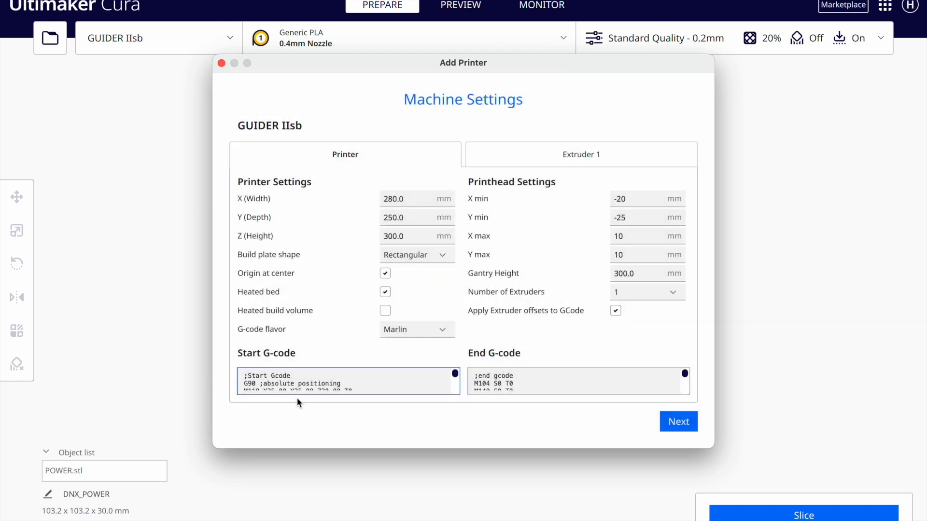
pyautogui.click(277, 384)
pyautogui.hotkey('ctrl', 'a')
pyautogui.hotkey('ctrl', 'v')
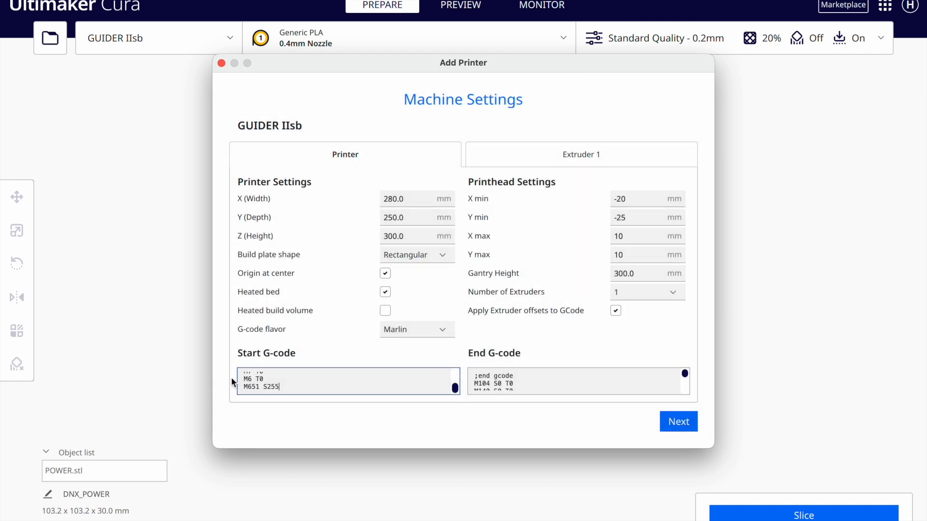
# Step: Replace the End G-code with the guide's block, M104 S0 T0 through M18, and finish the machine settings
pyautogui.hotkey('ctrl', 'Left')
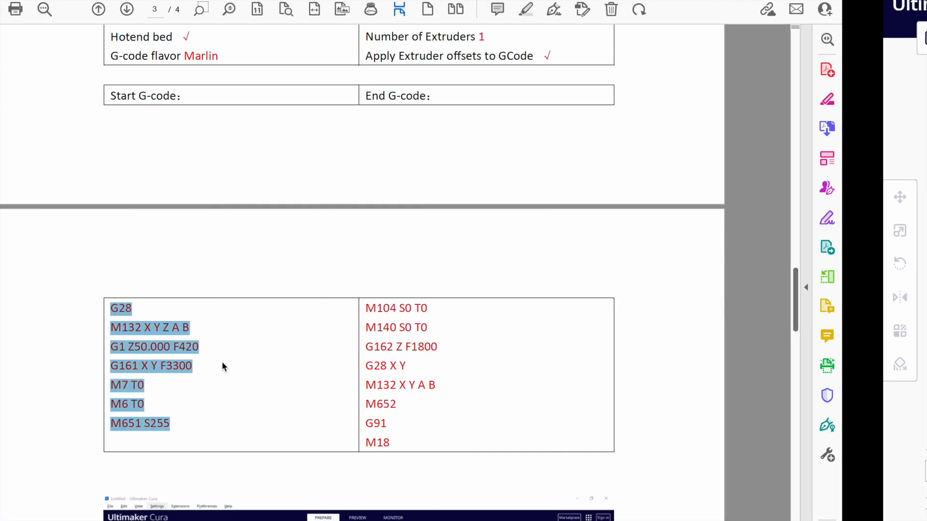
pyautogui.moveTo(490, 432); pyautogui.dragTo(451, 311)
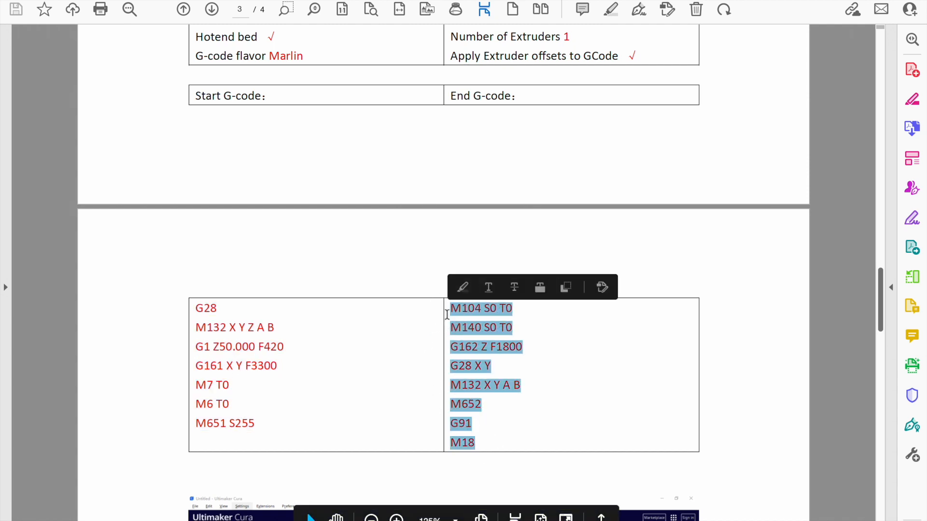
pyautogui.hotkey('ctrl', 'Right')
pyautogui.click(489, 381)
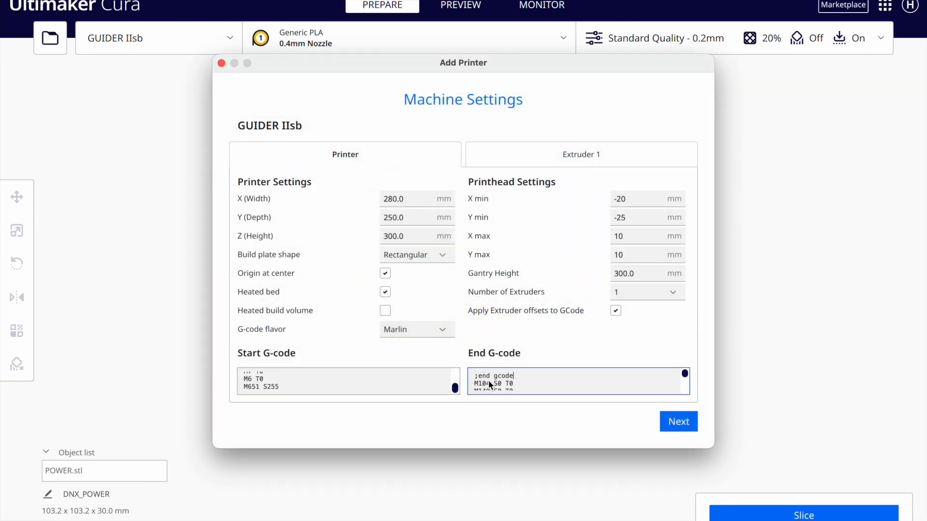
pyautogui.press('super+a')
pyautogui.press('super+v')
pyautogui.click(677, 425)
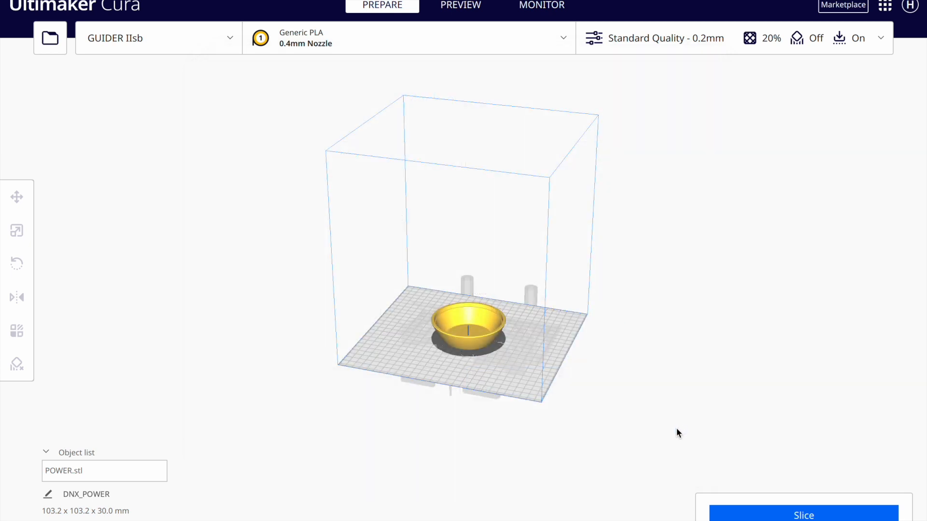
# Step: Switch the active printer to ENDER 3 V2 and inspect its build volume around the bowl model
pyautogui.scroll(3, 441, 310)
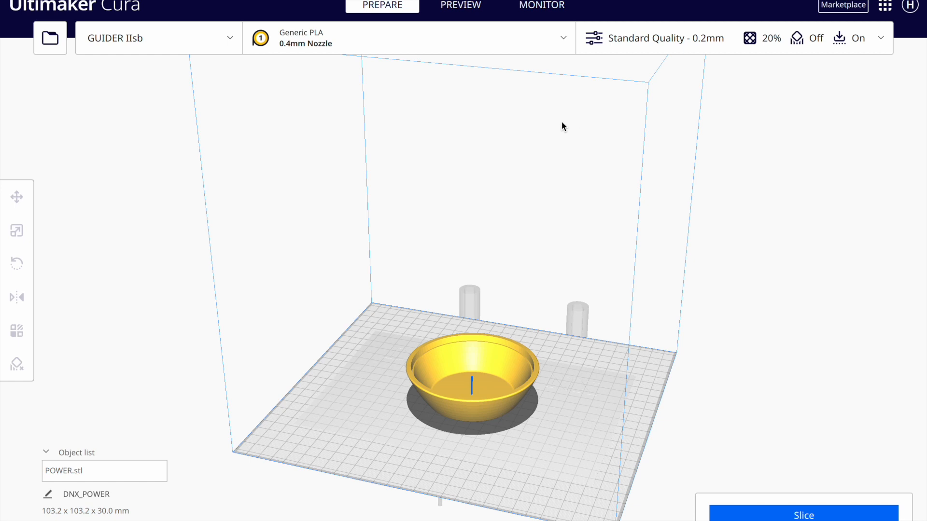
pyautogui.click(185, 36)
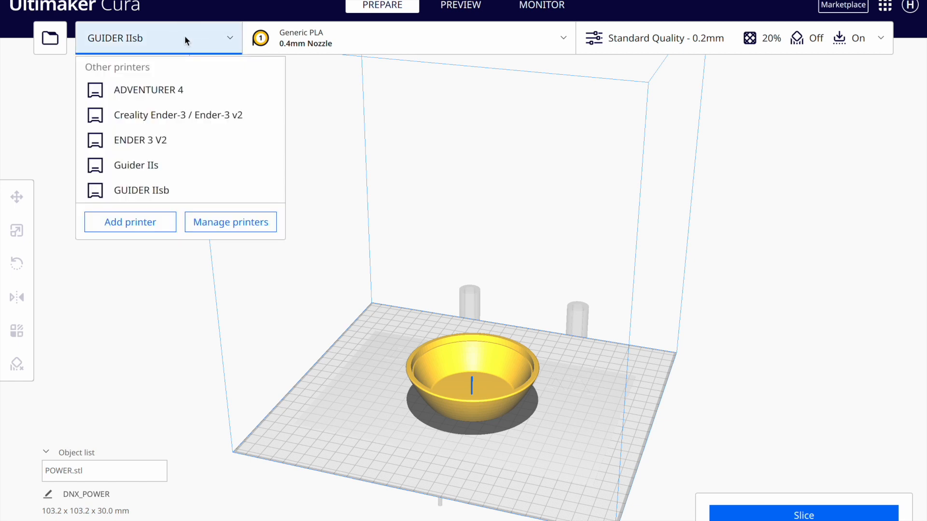
pyautogui.click(159, 140)
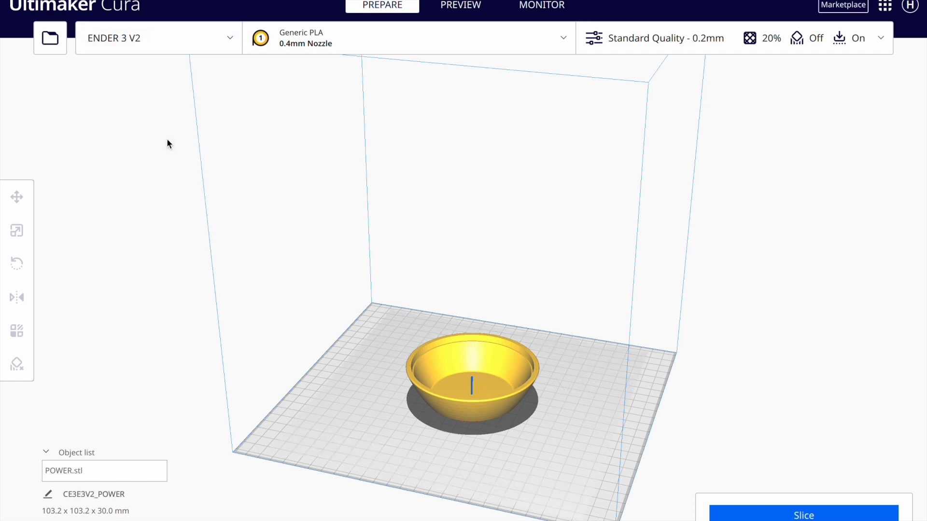
pyautogui.click(418, 187)
pyautogui.moveTo(418, 187); pyautogui.dragTo(513, 426, button='right')
pyautogui.scroll(-2, 488, 460)
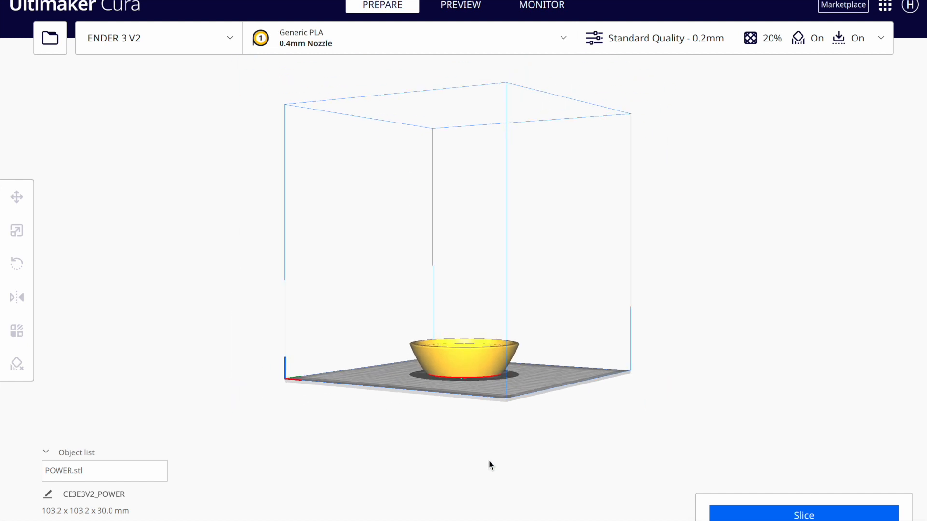
pyautogui.scroll(3, 488, 458)
pyautogui.moveTo(451, 372); pyautogui.dragTo(509, 295, button='right')
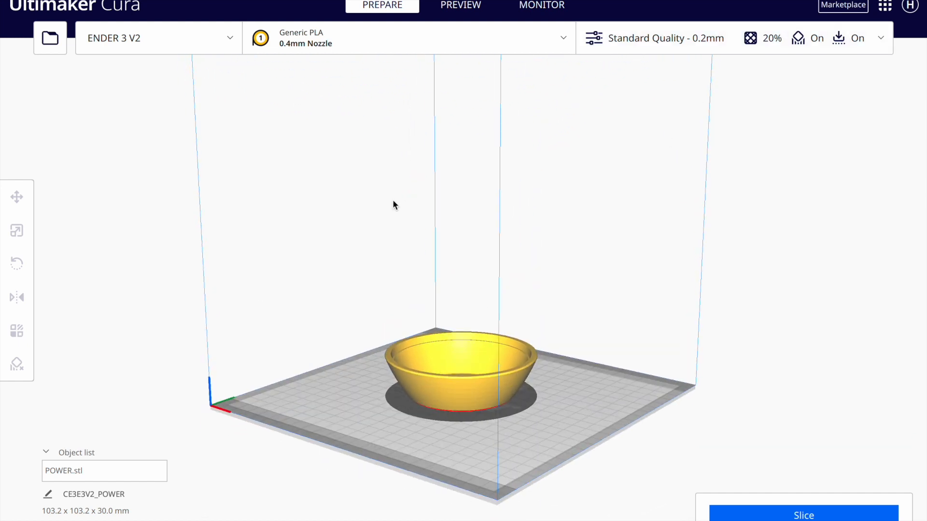